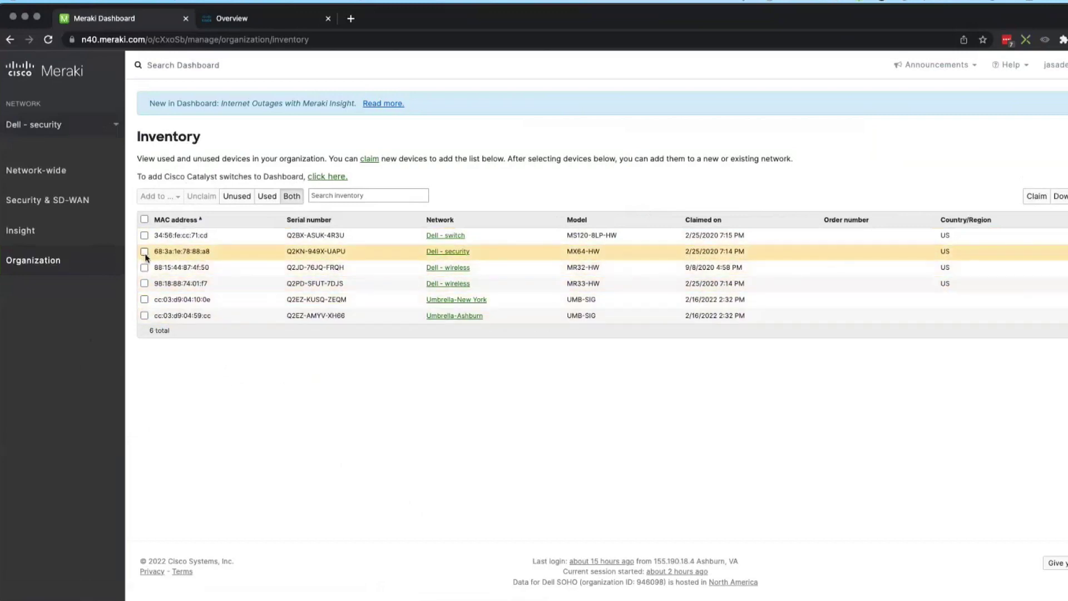
# - Switch to the Cisco Umbrella Overview showing 2 of 2 tunnels active and 57.1K requests
pyautogui.moveTo(43, 196)
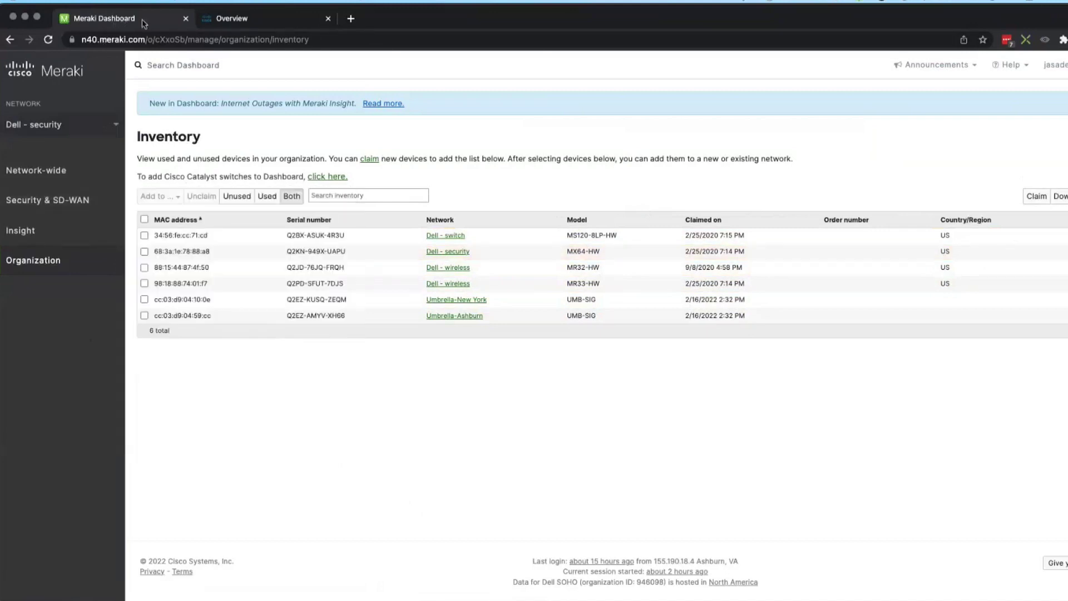
pyautogui.click(260, 20)
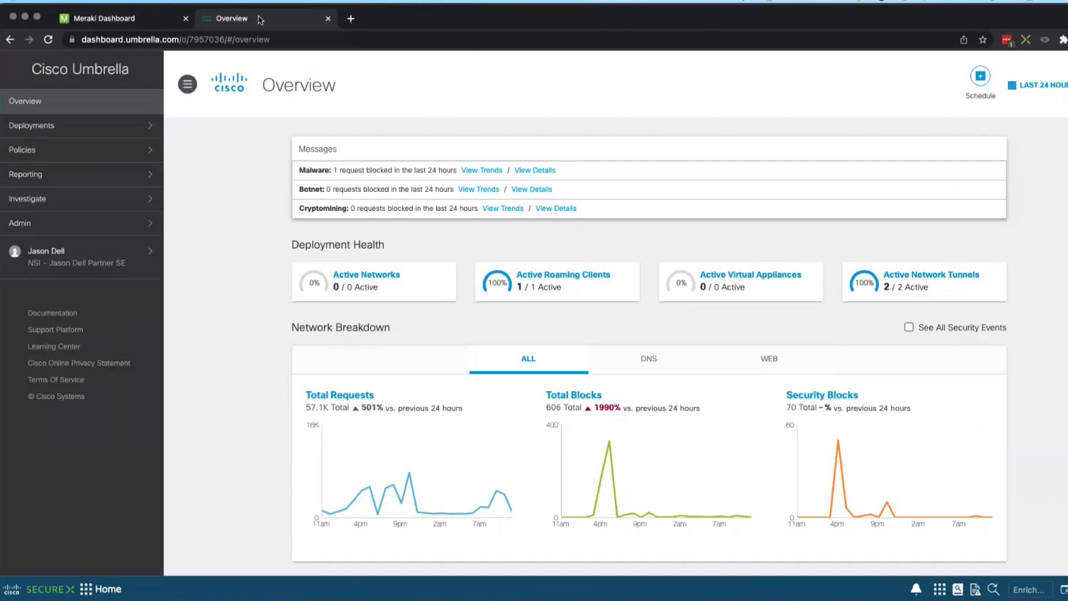
# - Go back to the Meraki Dashboard Inventory page still listing 6 devices
pyautogui.click(145, 19)
pyautogui.click(263, 23)
pyautogui.click(145, 21)
pyautogui.click(262, 25)
pyautogui.click(93, 20)
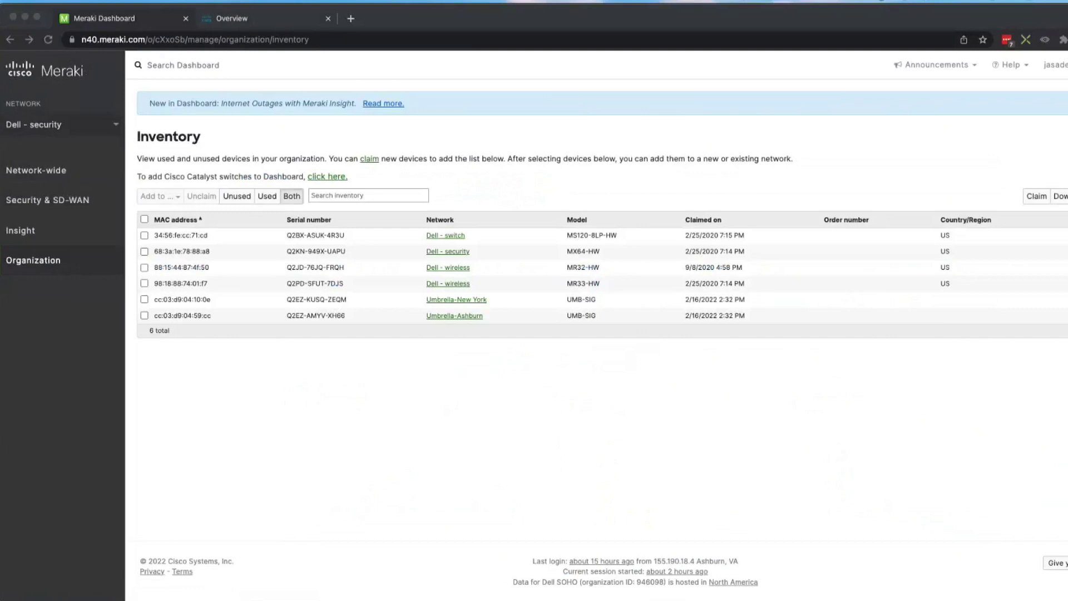
pyautogui.click(41, 206)
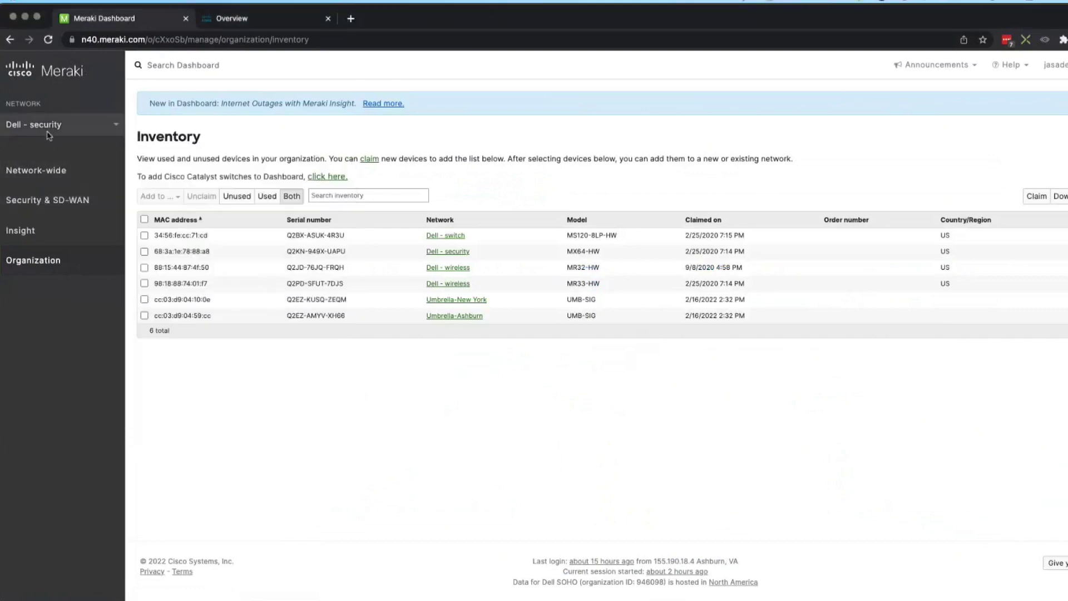
# - Switch to the Dell - wireless network and open its SSIDs overview listing 4 of 15 SSIDs
pyautogui.click(48, 135)
pyautogui.click(45, 296)
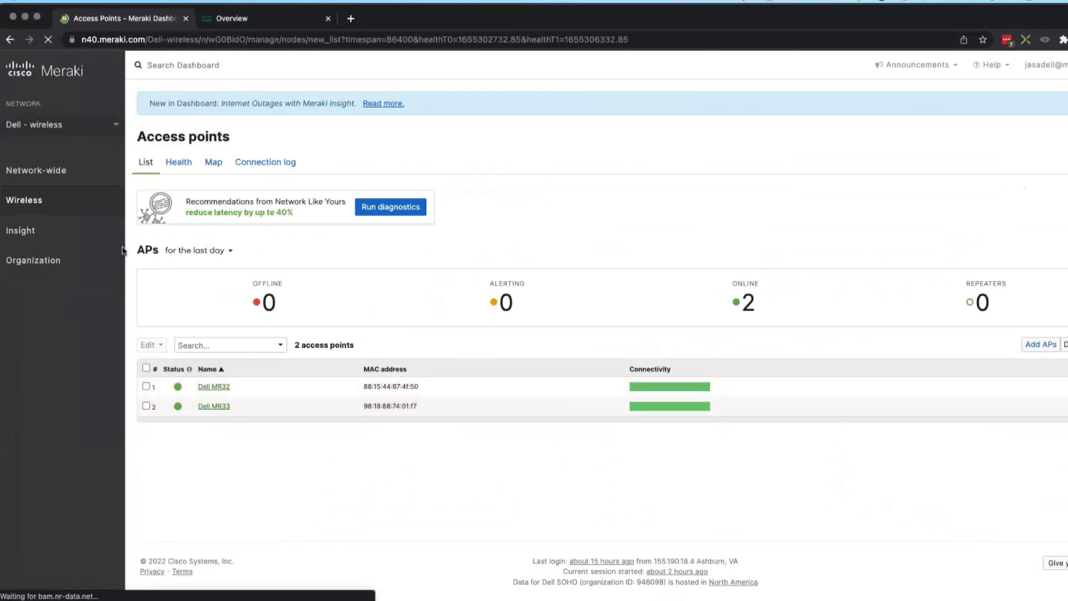
pyautogui.moveTo(64, 201)
pyautogui.click(260, 225)
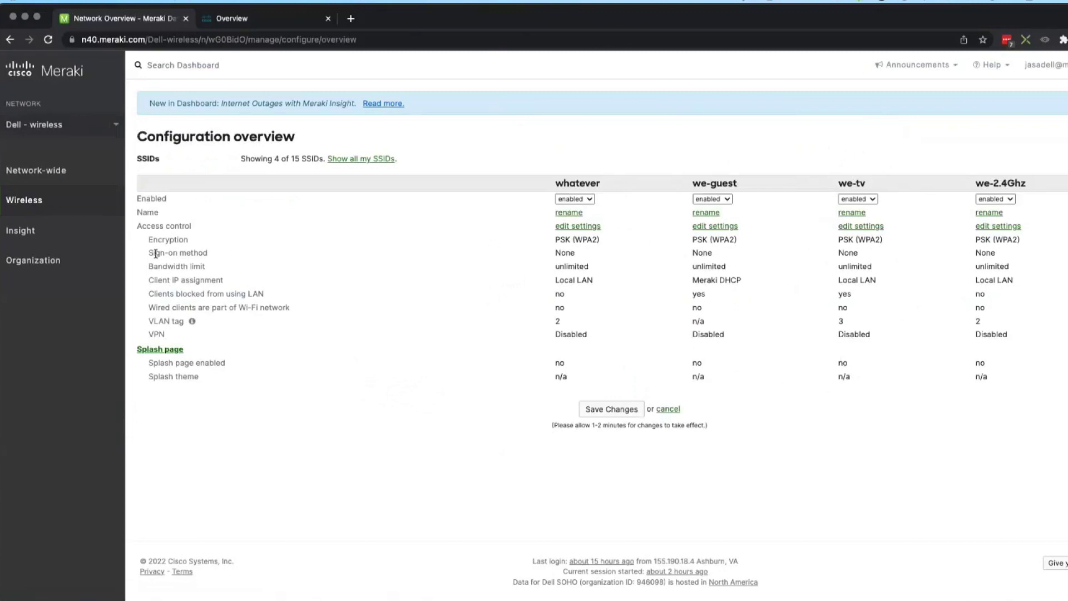
# - Return to the Cisco Umbrella Overview
pyautogui.moveTo(247, 227)
pyautogui.moveTo(120, 170)
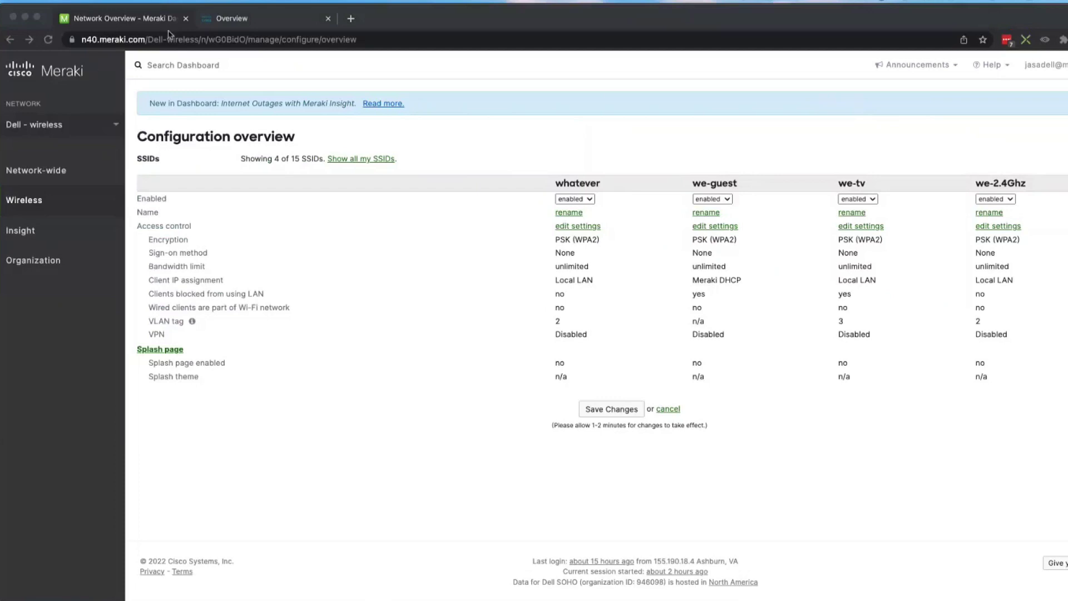
pyautogui.click(227, 18)
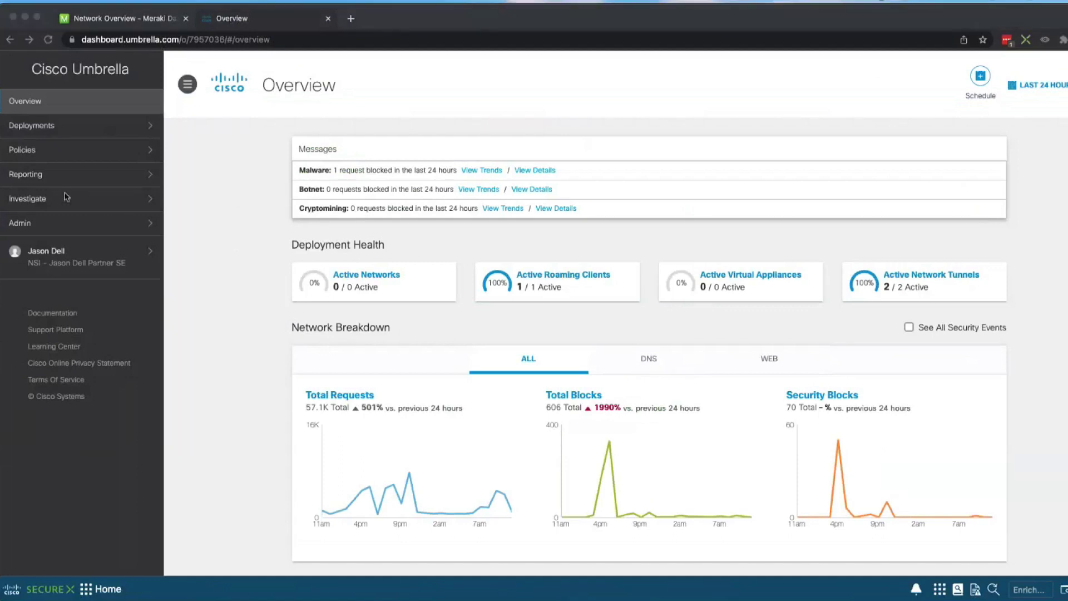
# - Open Admin > API Keys and expand Umbrella Management, showing one key created June 9, 2022
pyautogui.click(23, 226)
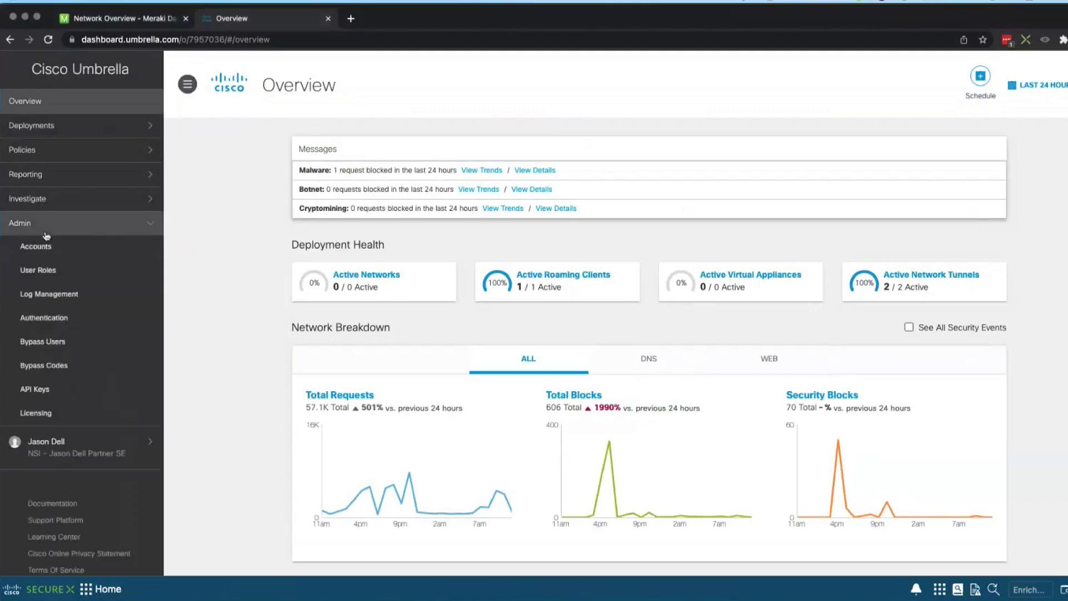
pyautogui.click(100, 391)
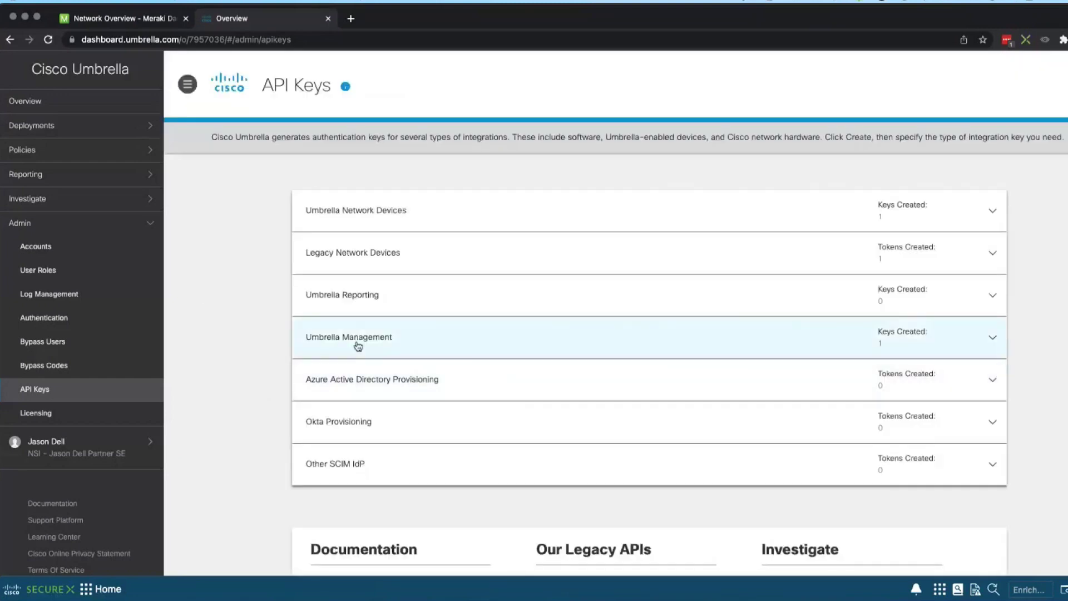
pyautogui.click(358, 346)
pyautogui.scroll(-1, 490, 406)
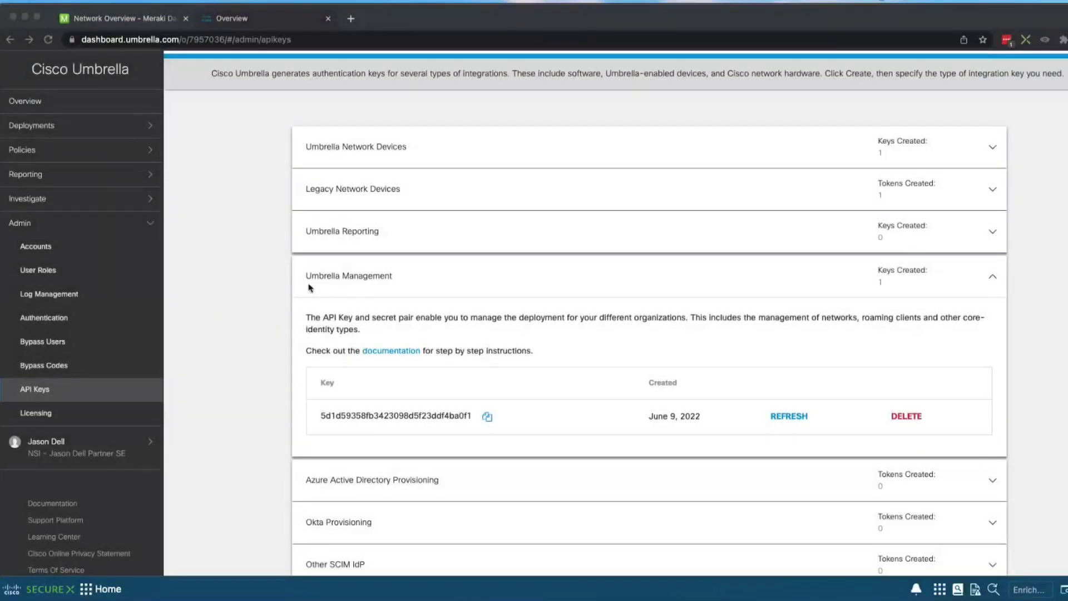
# - Open Meraki's Organization > Cloud On-Ramp page with the Umbrella SD-WAN Connector's 1 active deployment
pyautogui.click(96, 17)
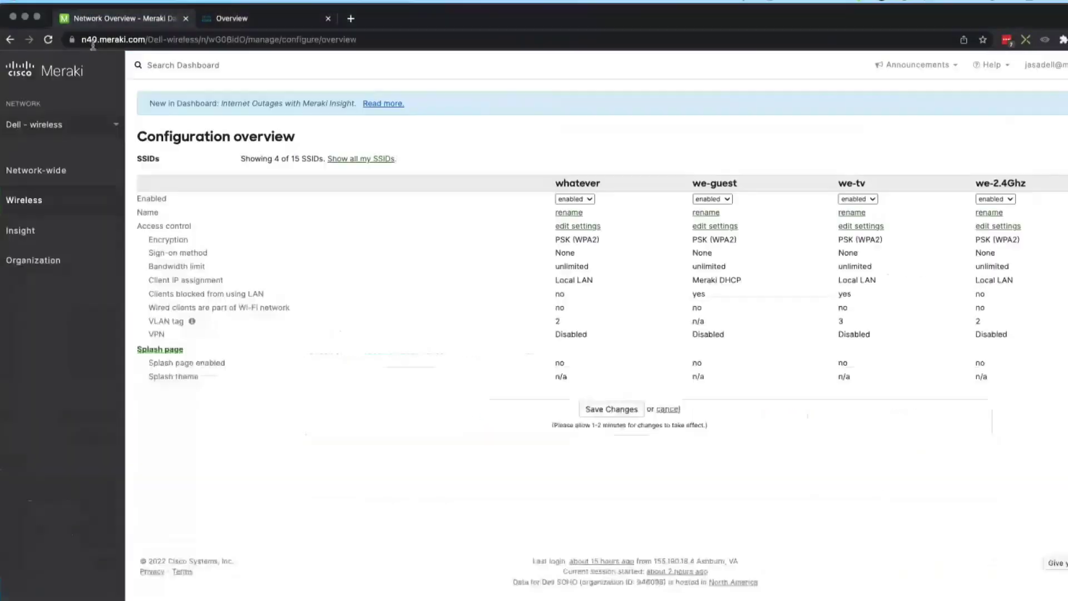
pyautogui.moveTo(33, 265)
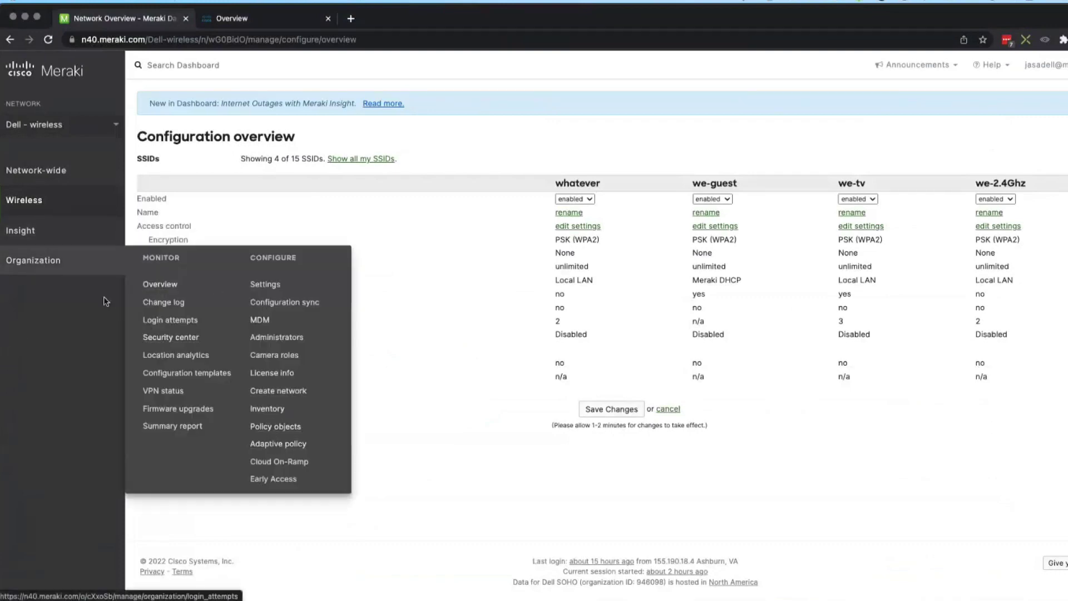
pyautogui.click(267, 462)
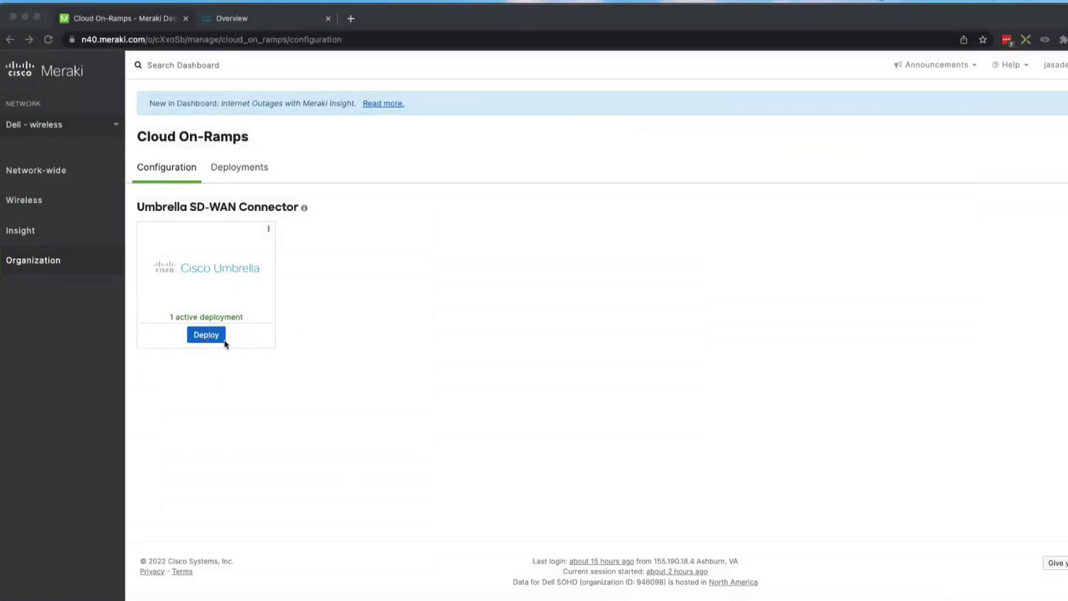
# - Preview the New Deployment datacenter pairings, cancel, and view deployed New York and Ashburn hubs
pyautogui.click(232, 168)
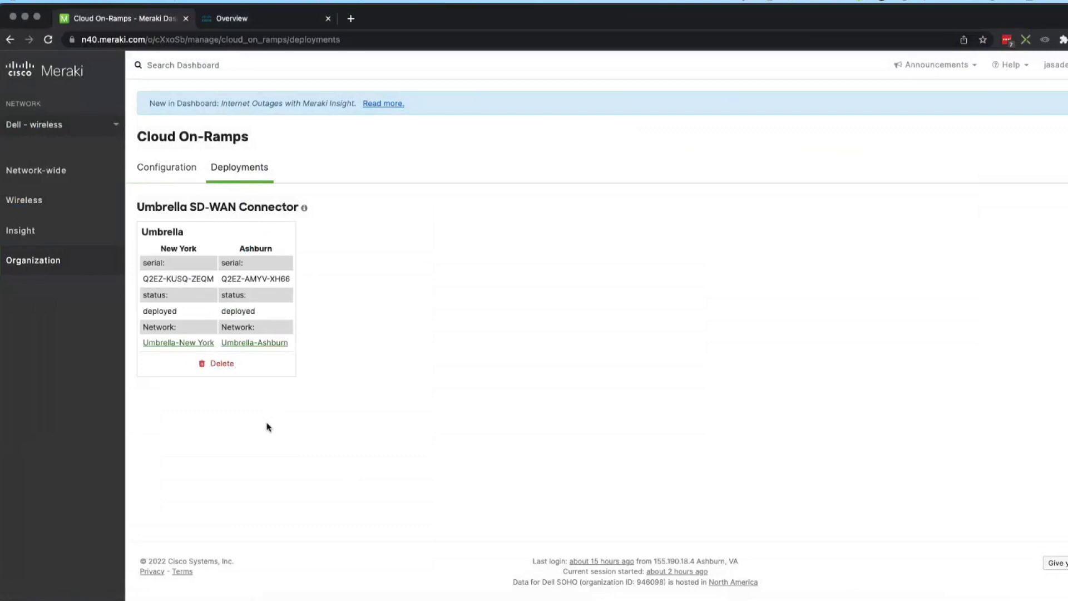
pyautogui.click(168, 172)
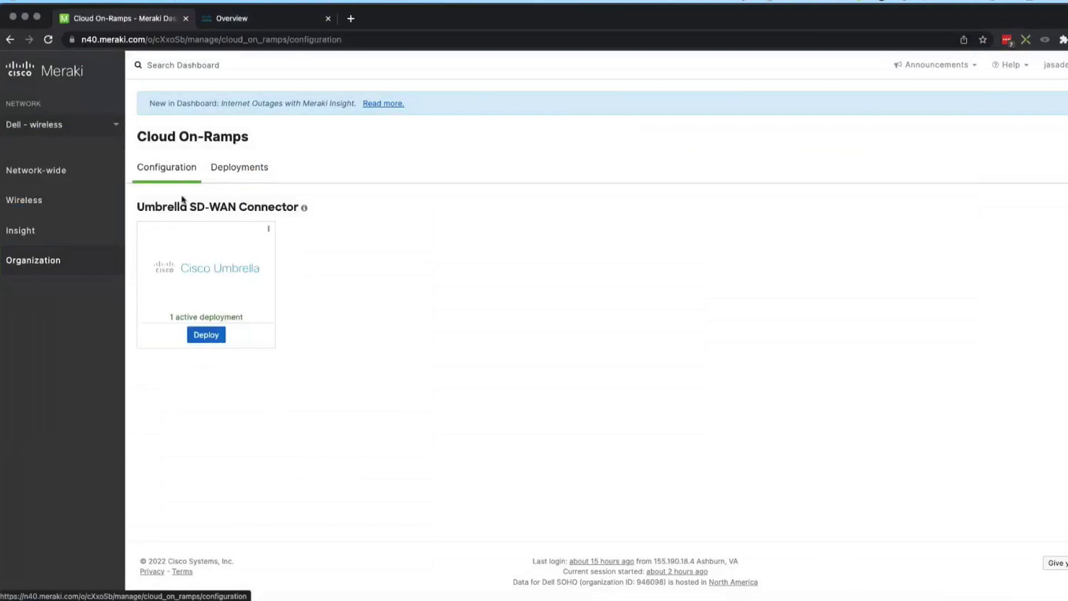
pyautogui.click(206, 334)
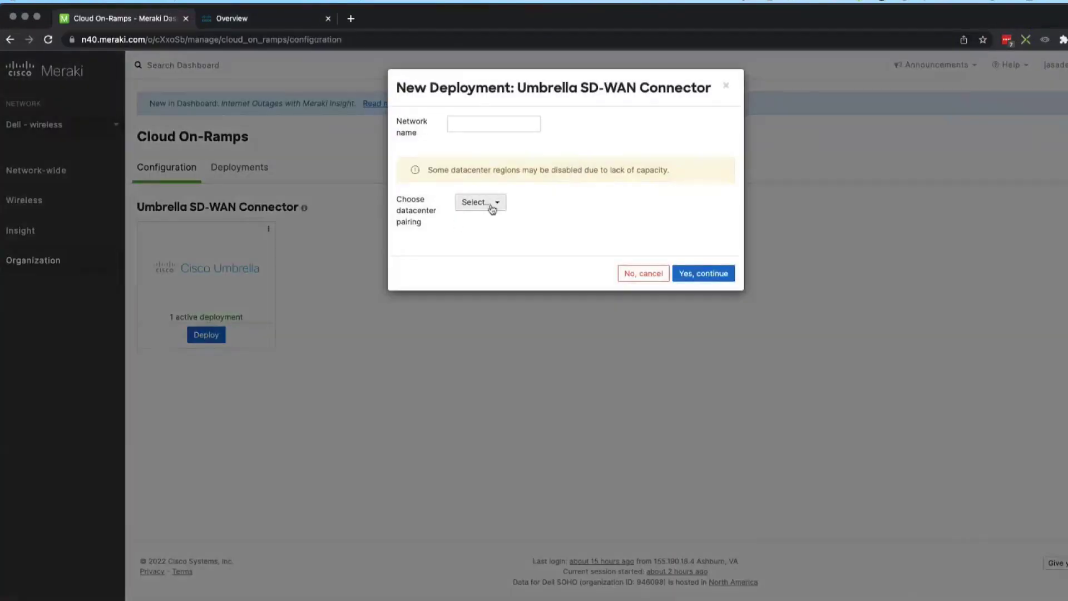
pyautogui.click(500, 203)
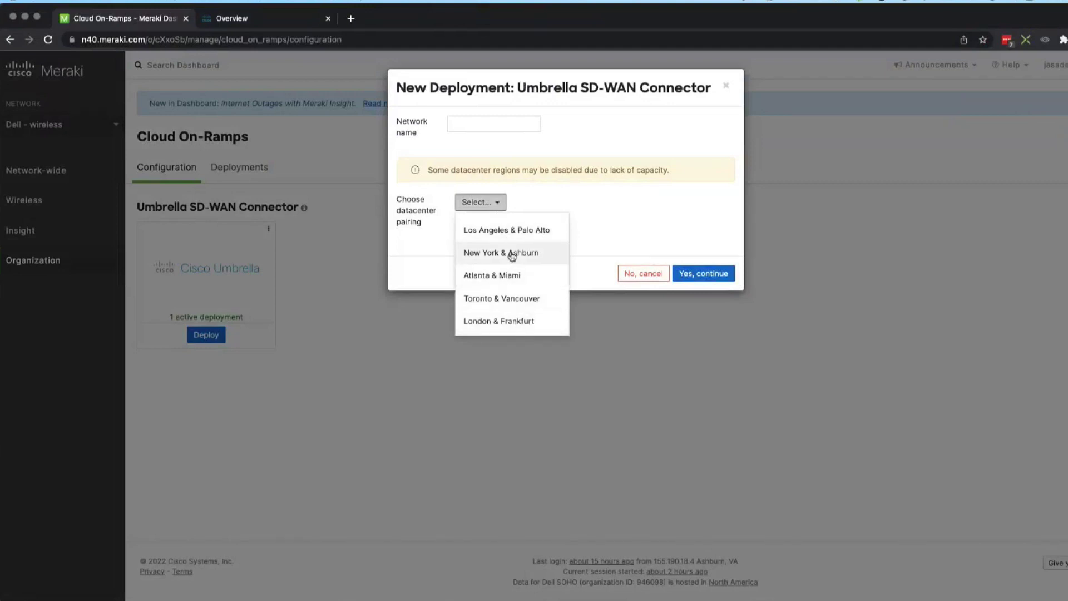
pyautogui.click(322, 275)
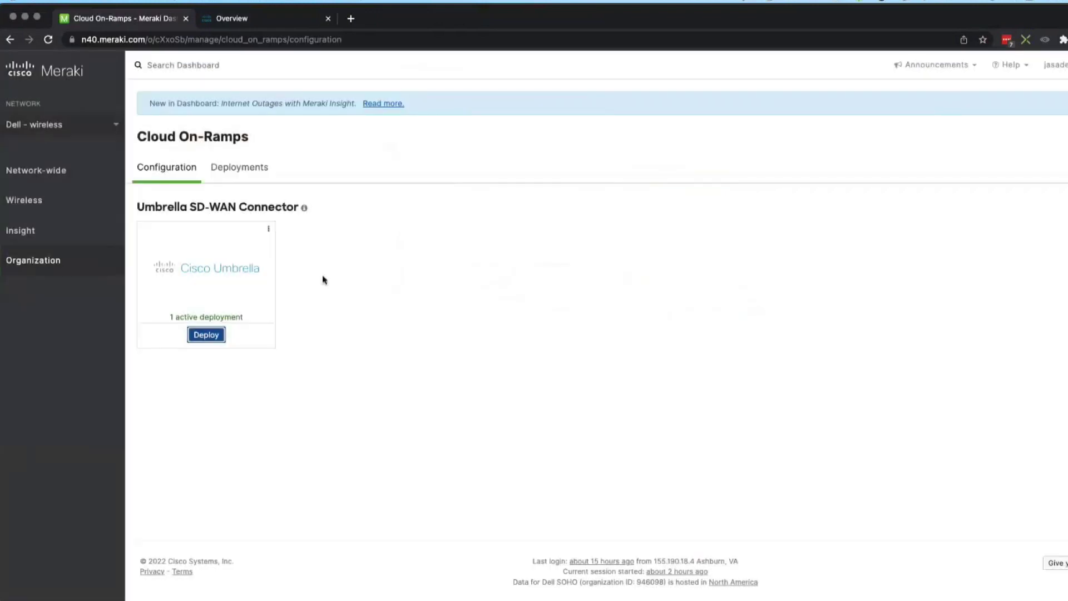
pyautogui.click(220, 165)
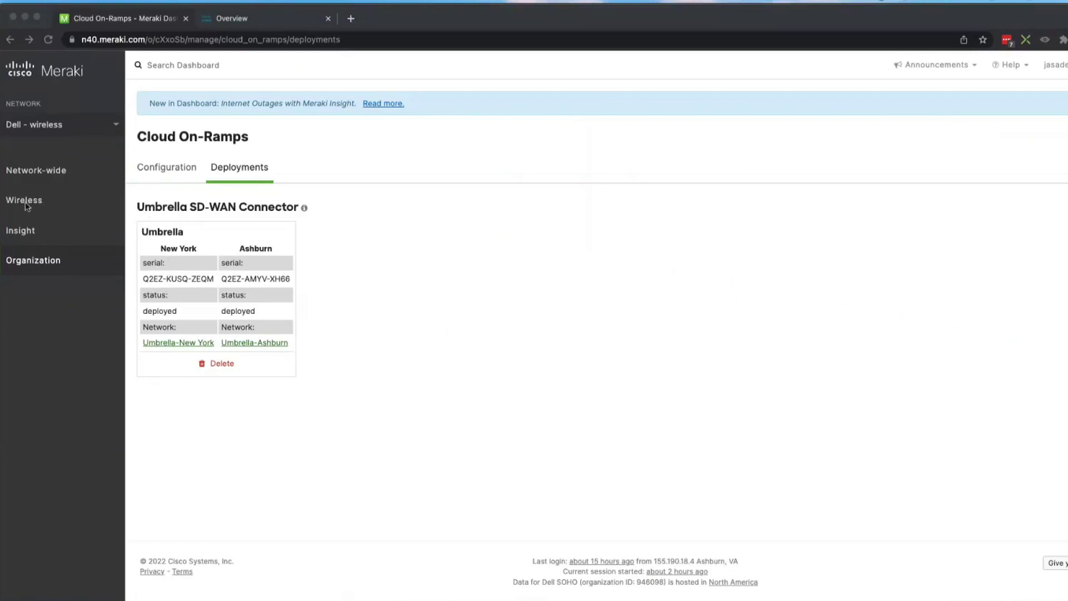
# - Open Dell - security's Site-to-site VPN page, a spoke to Umbrella-Ashburn and Umbrella-New York
pyautogui.click(46, 129)
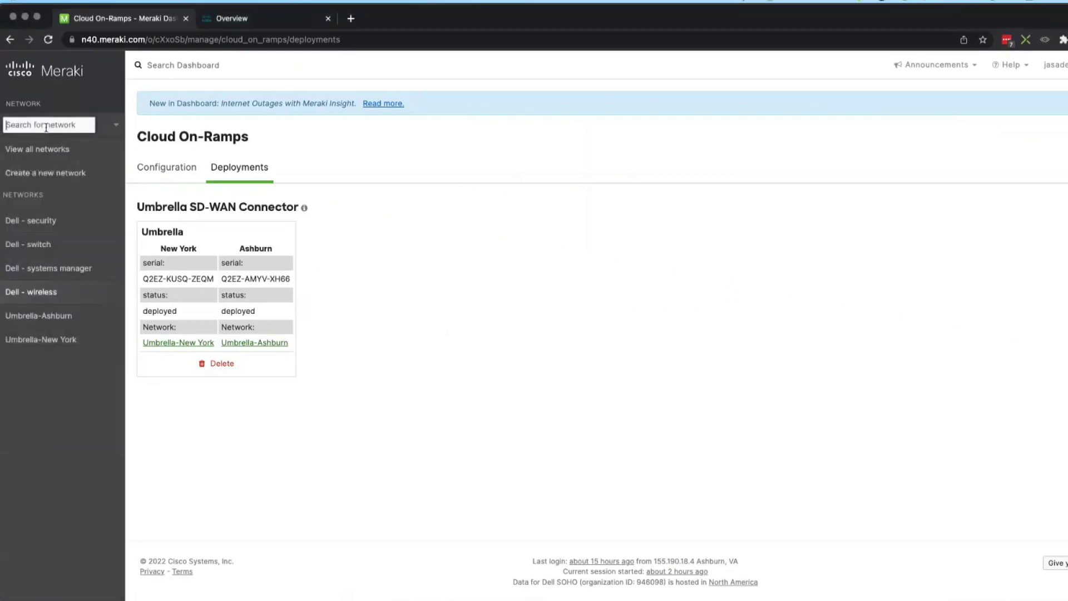
pyautogui.click(36, 221)
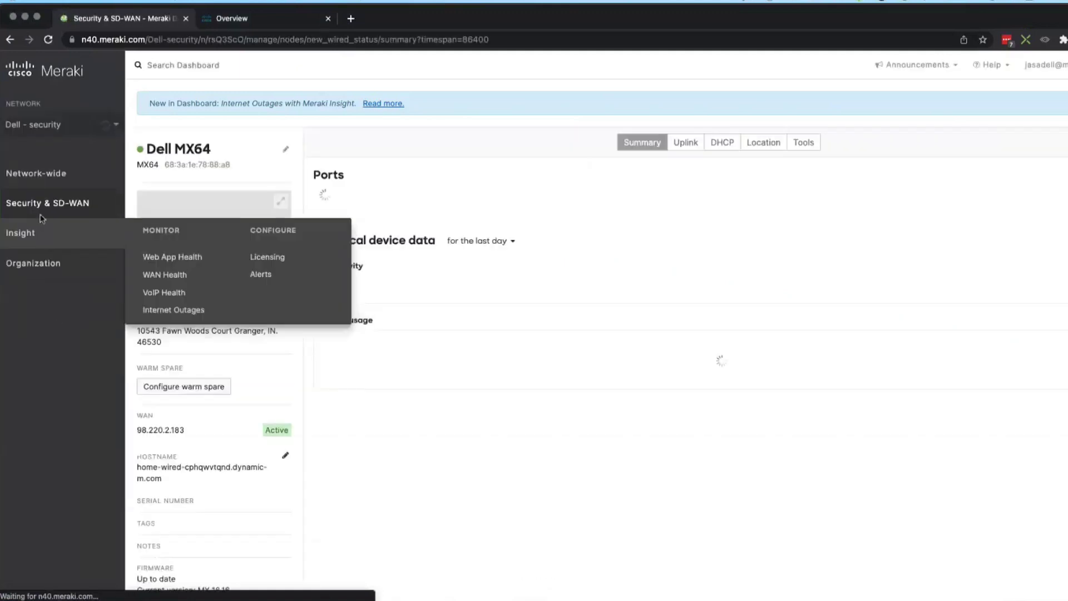
pyautogui.moveTo(78, 207)
pyautogui.click(278, 278)
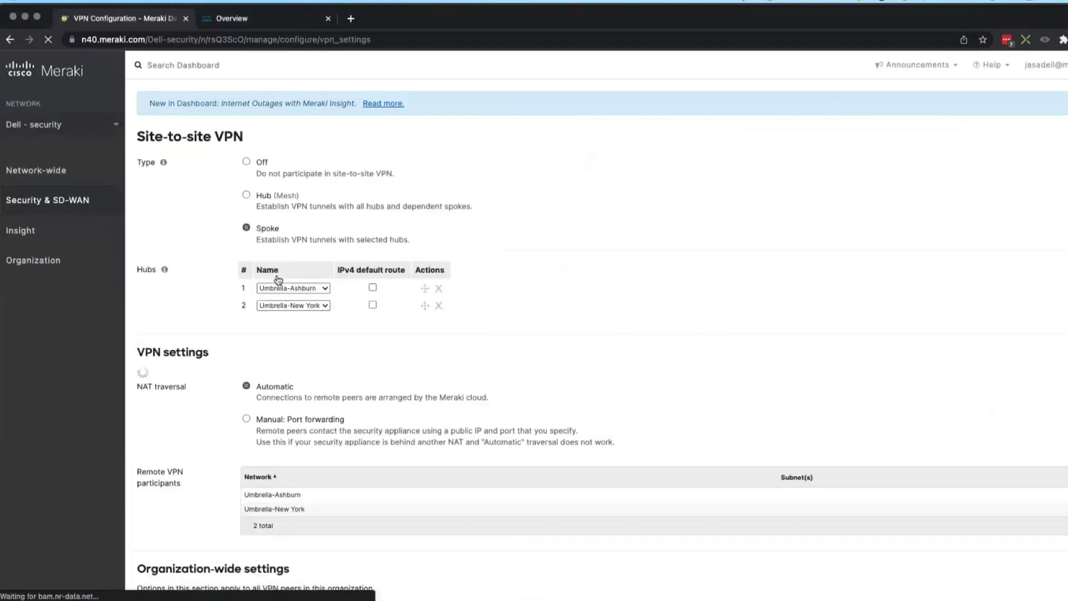
pyautogui.moveTo(74, 187)
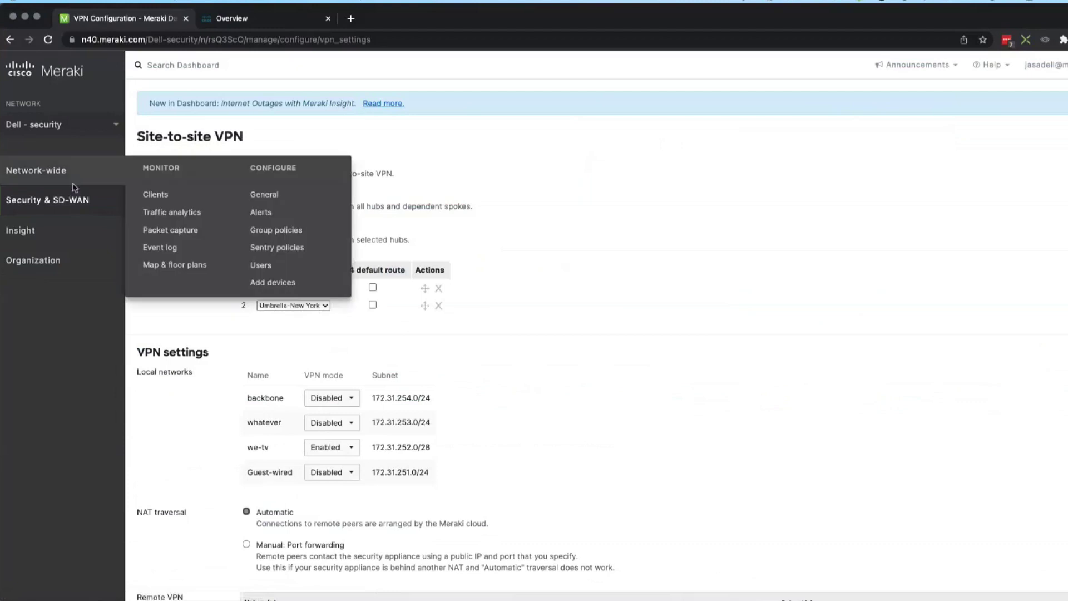
pyautogui.moveTo(69, 205)
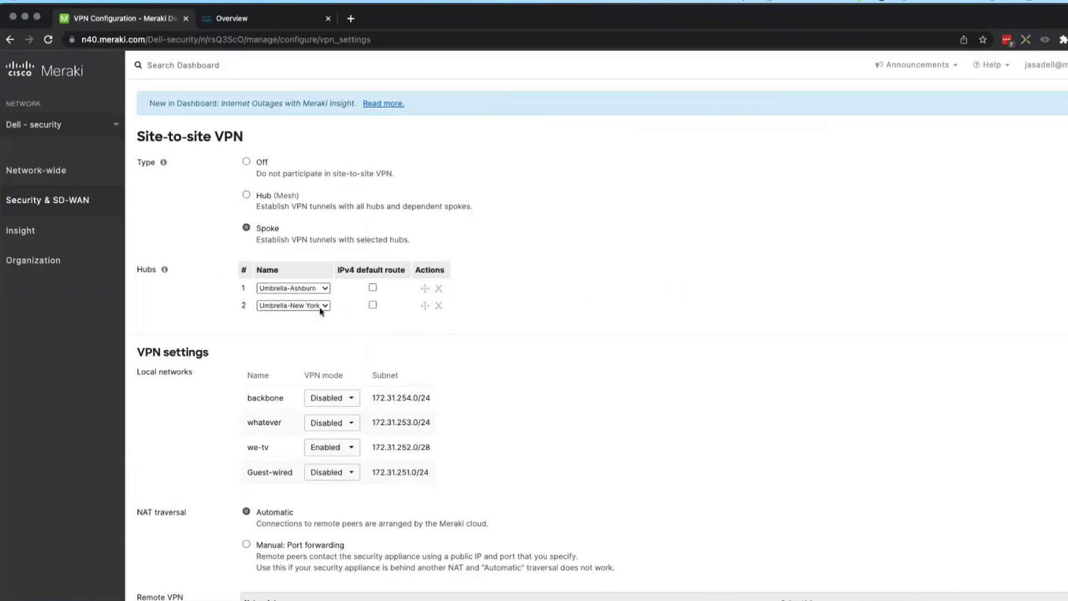
pyautogui.scroll(-1, 625, 391)
pyautogui.scroll(-3, 626, 391)
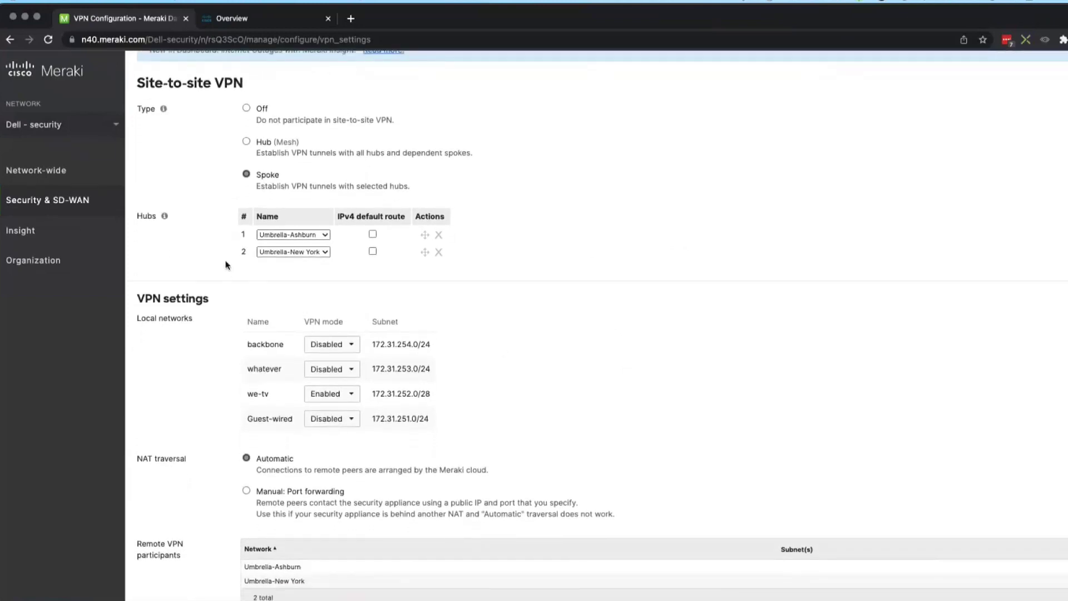
pyautogui.scroll(-5, 565, 425)
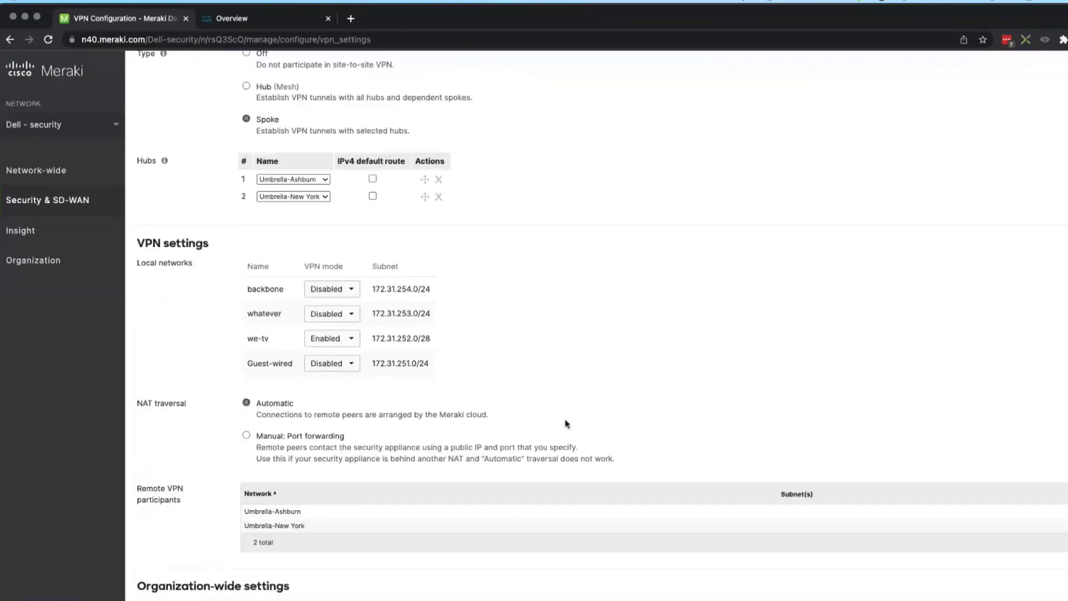
pyautogui.moveTo(270, 285); pyautogui.dragTo(243, 287)
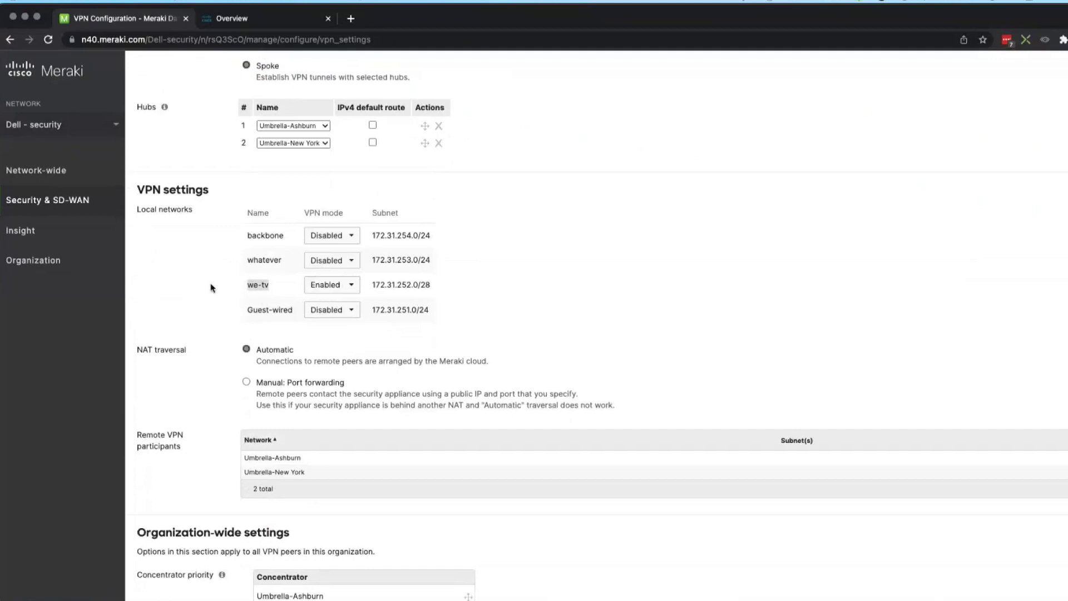
pyautogui.scroll(-2, 211, 288)
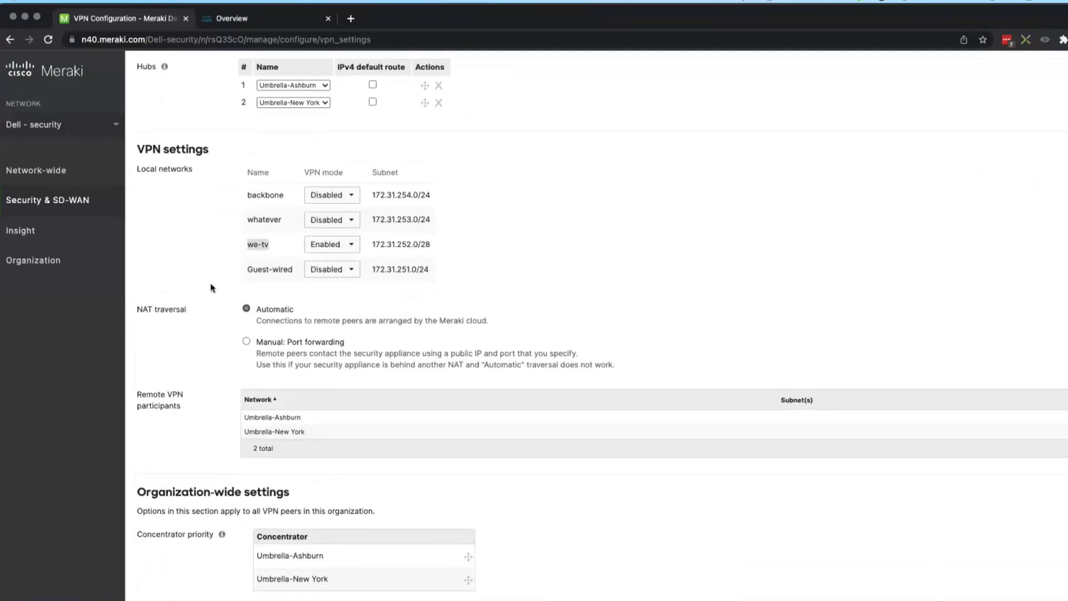
pyautogui.scroll(-5, 212, 287)
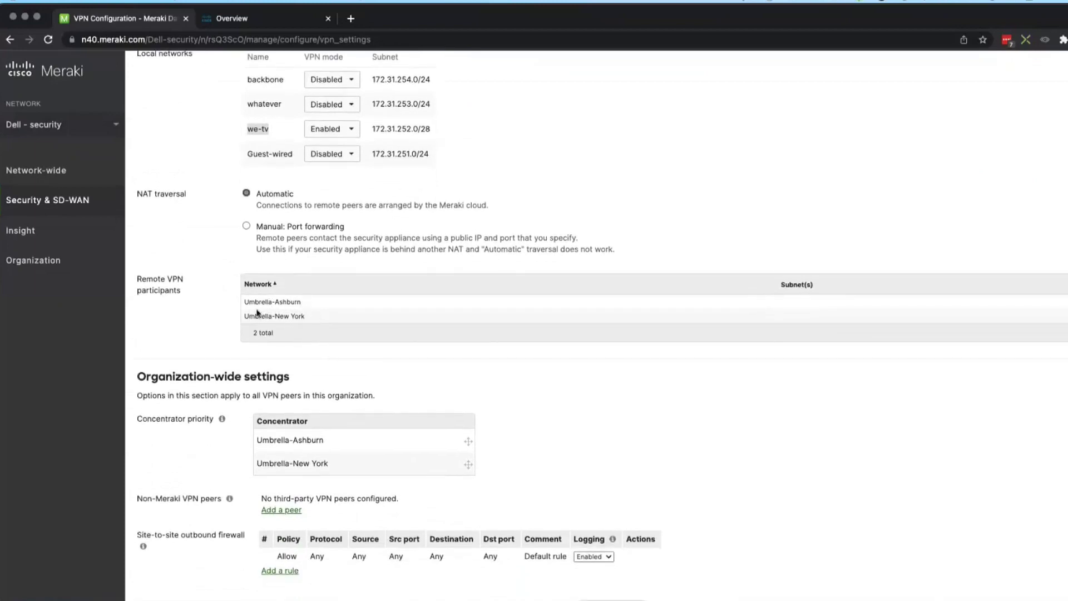
pyautogui.scroll(-5, 278, 334)
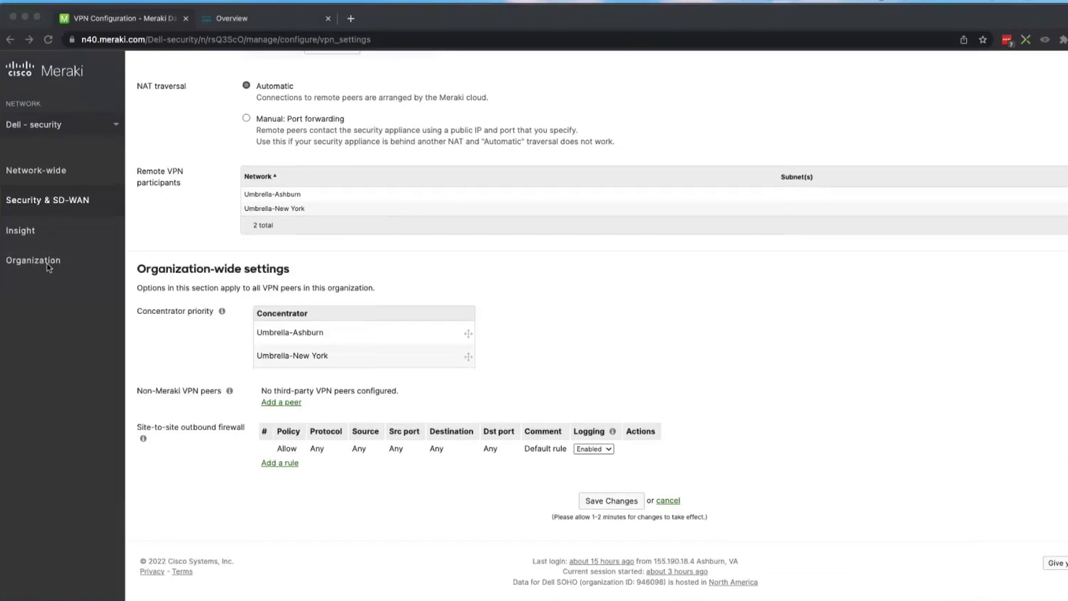
# - Open Organization > VPN status showing Dell - security at 47 ms latency using 4.62 GB
pyautogui.moveTo(49, 267)
pyautogui.click(167, 391)
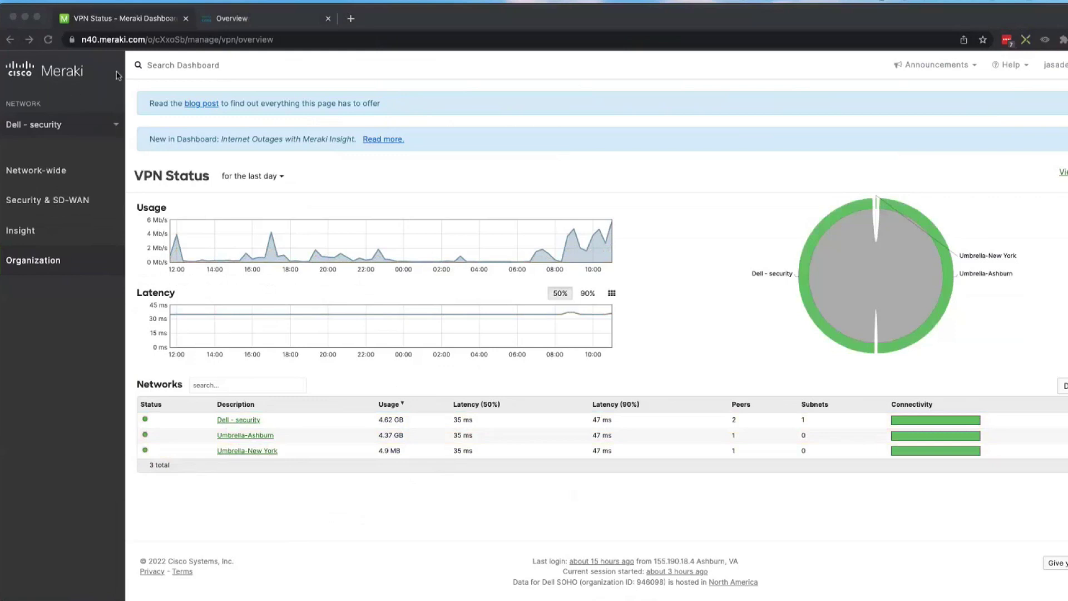
# - In Umbrella, open Deployments > Network Tunnels listing Umbrella-Ashburn and Umbrella-New York as Active
pyautogui.click(245, 22)
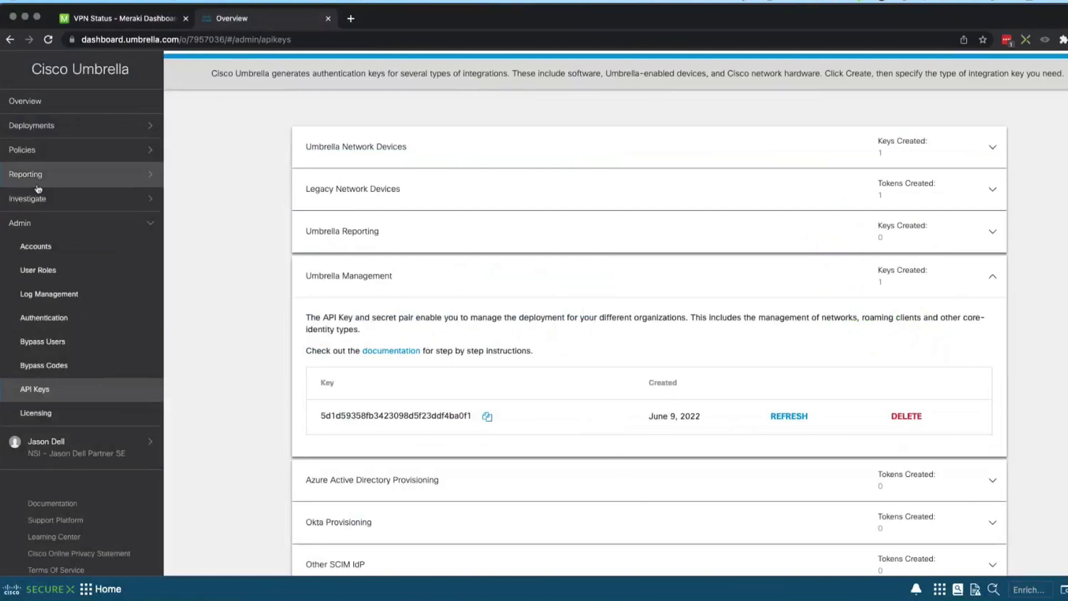
pyautogui.click(36, 129)
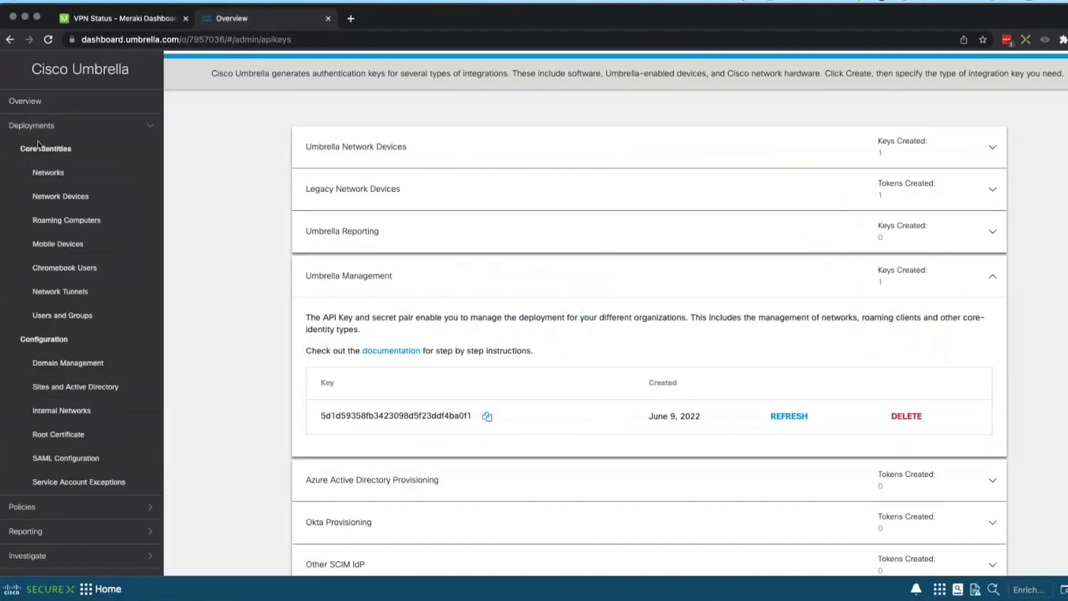
pyautogui.click(42, 290)
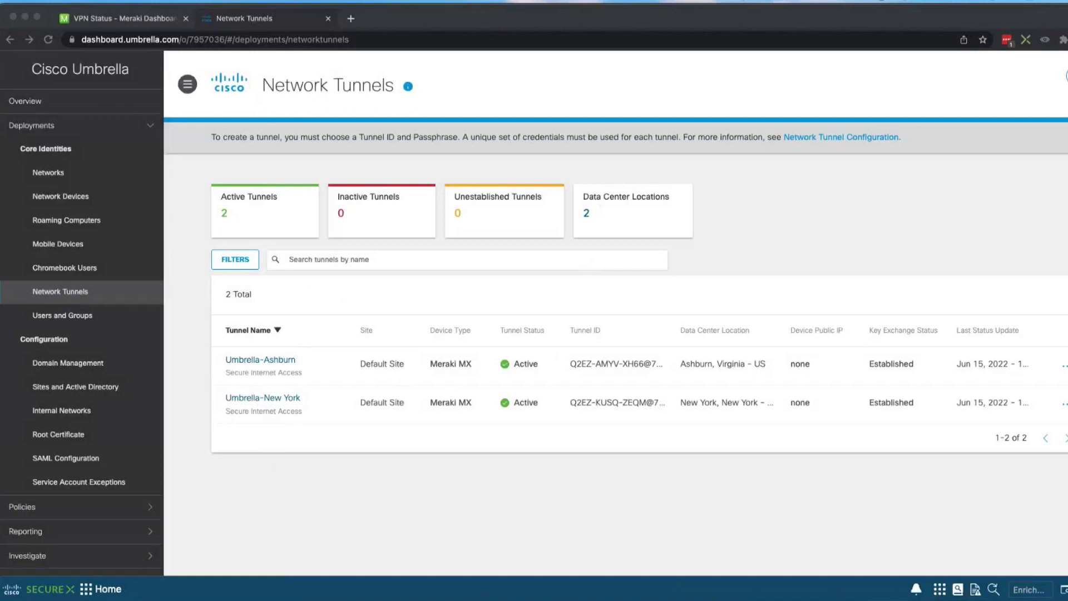
# - Return to Meraki's VPN Status page and open the network selector list
pyautogui.click(123, 22)
pyautogui.moveTo(40, 277)
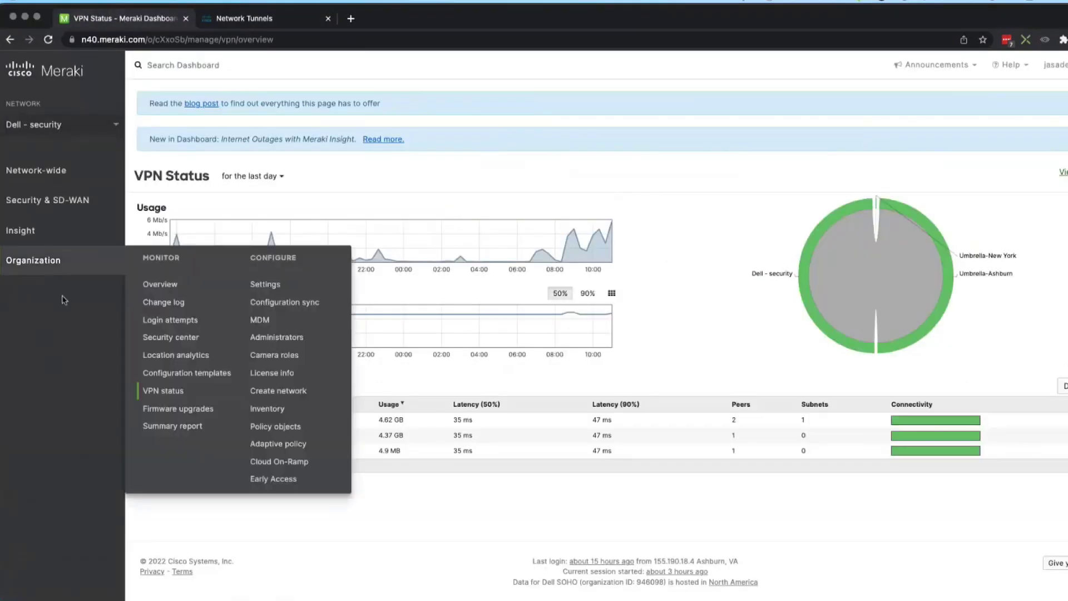
pyautogui.click(72, 123)
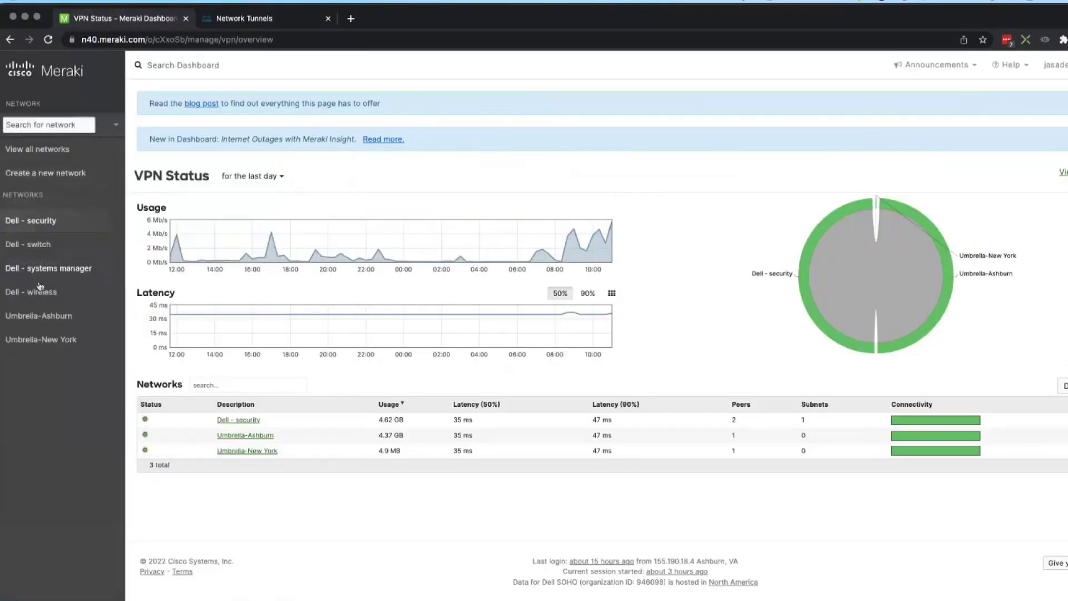